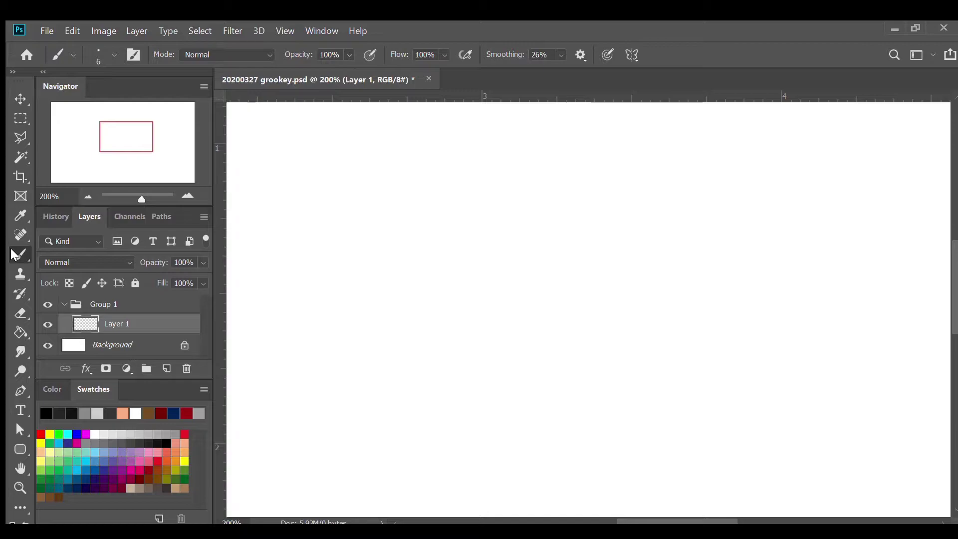
- Draw the near eye as an upright oval with a smaller iris and pupil nested inside using a 6 px black brush
mouse_move(569, 256)
left_mouse_down()
mouse_move(568, 291)
mouse_move(600, 310)
mouse_move(612, 295)
mouse_move(604, 259)
mouse_move(591, 248)
mouse_move(564, 266)
left_mouse_up()
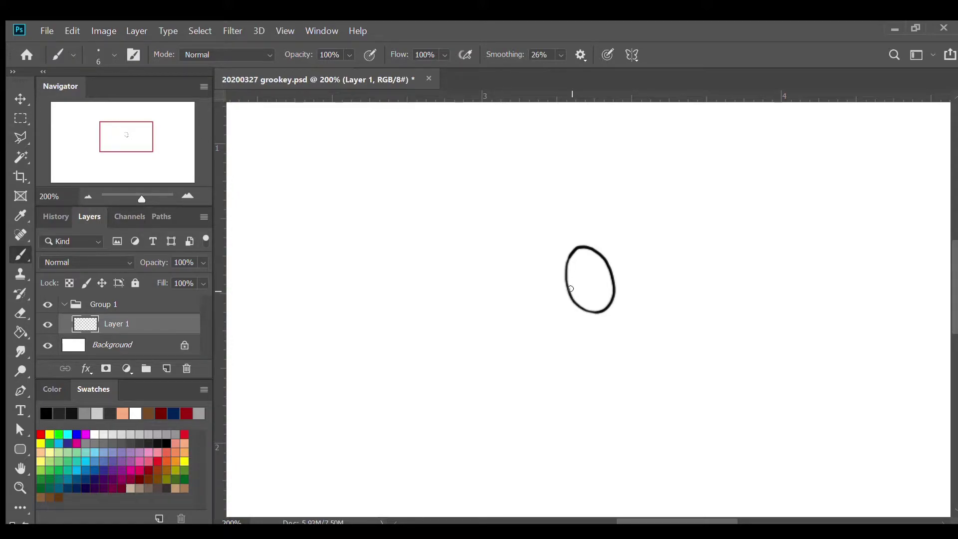
mouse_move(568, 287)
left_mouse_down()
mouse_move(585, 295)
mouse_move(595, 276)
mouse_move(574, 248)
left_mouse_up()
mouse_move(574, 261)
left_mouse_down()
mouse_move(581, 285)
mouse_move(586, 270)
mouse_move(573, 261)
mouse_move(581, 284)
mouse_move(573, 271)
mouse_move(587, 279)
mouse_move(580, 257)
left_mouse_up()
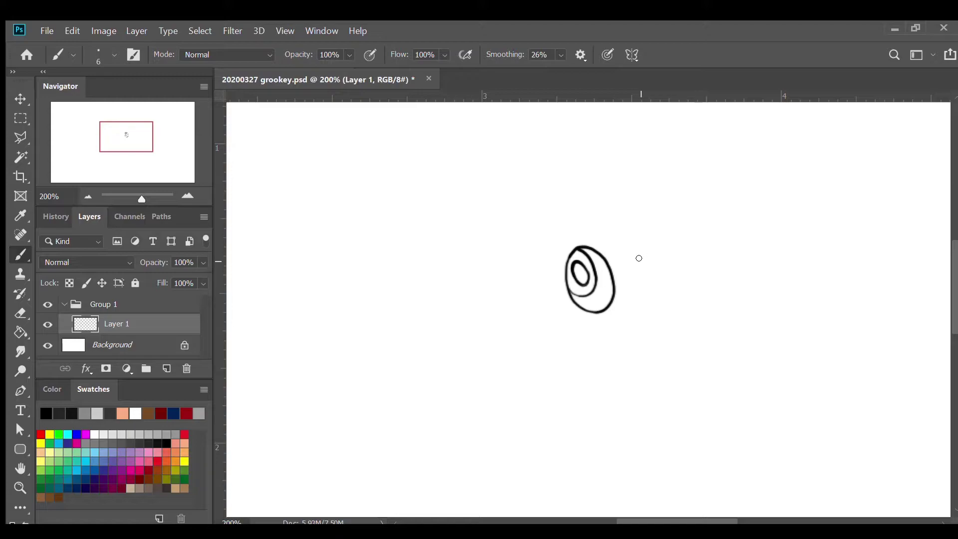
- Draw the round muzzle with a smile and two nostrils, and the smaller far eye rising behind its upper edge
mouse_move(643, 247)
left_mouse_down()
mouse_move(633, 301)
mouse_move(672, 335)
mouse_move(661, 333)
mouse_move(693, 327)
mouse_move(682, 332)
mouse_move(706, 313)
mouse_move(697, 323)
mouse_move(708, 306)
mouse_move(705, 268)
mouse_move(694, 254)
mouse_move(644, 248)
mouse_move(698, 254)
left_mouse_up()
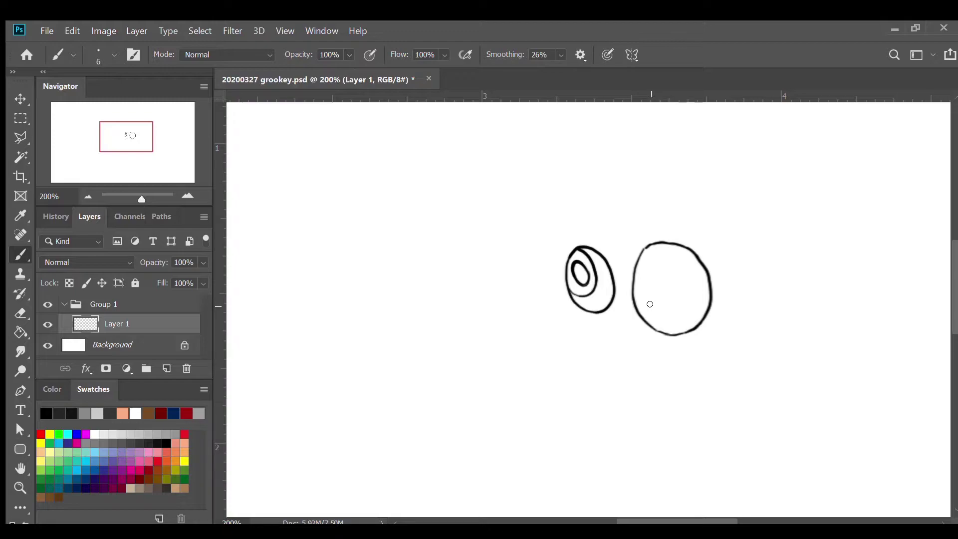
mouse_move(649, 303)
left_mouse_down()
mouse_move(682, 307)
mouse_move(703, 285)
left_mouse_up()
left_click(661, 266)
left_click_drag(682, 261, 681, 256)
mouse_move(670, 241)
left_mouse_down()
mouse_move(670, 211)
mouse_move(687, 206)
mouse_move(711, 249)
mouse_move(704, 263)
mouse_move(692, 253)
mouse_move(694, 230)
mouse_move(671, 209)
mouse_move(689, 234)
mouse_move(680, 245)
mouse_move(675, 220)
left_mouse_up()
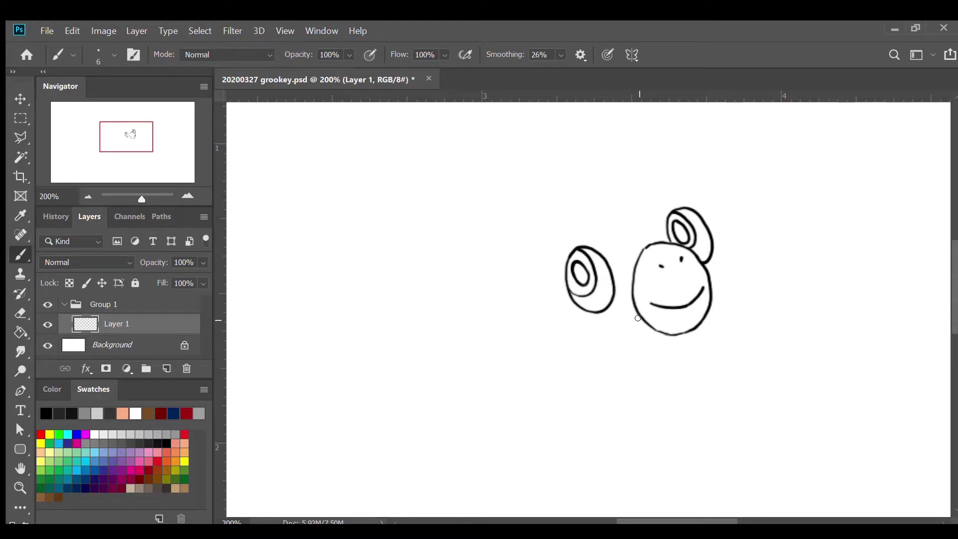
- Outline the face mask around the near eye with pointed forehead notches, and the head contour from the crown round to the chin
mouse_move(639, 318)
left_mouse_down()
mouse_move(606, 337)
mouse_move(567, 332)
mouse_move(530, 281)
mouse_move(537, 230)
mouse_move(578, 215)
mouse_move(613, 224)
left_mouse_up()
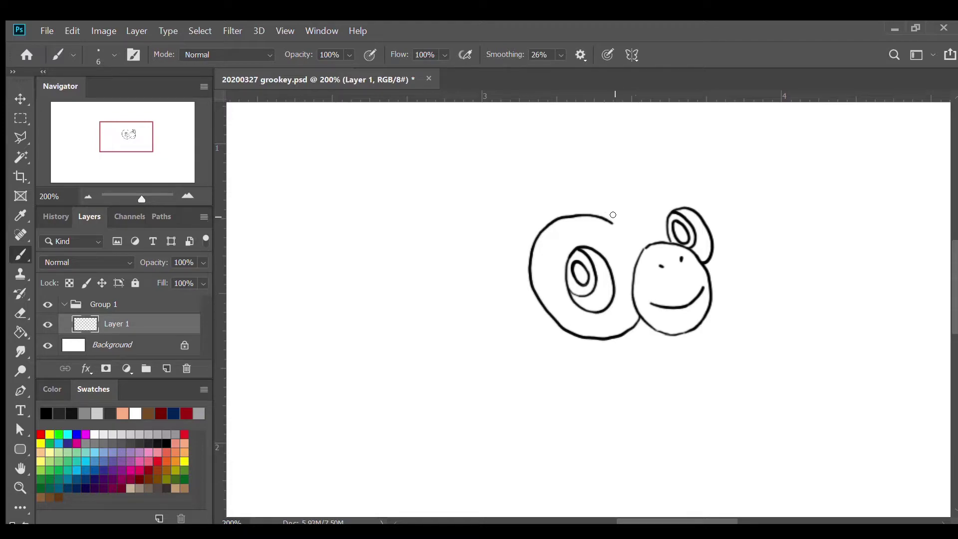
mouse_move(610, 221)
left_mouse_down()
mouse_move(607, 183)
mouse_move(619, 180)
mouse_move(607, 183)
mouse_move(637, 209)
mouse_move(667, 173)
left_mouse_up()
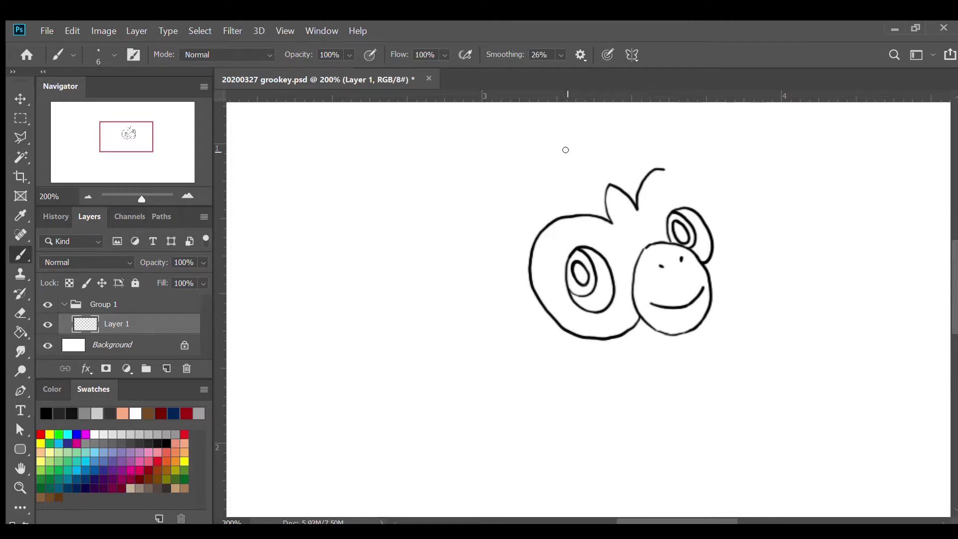
mouse_move(560, 152)
left_mouse_down()
mouse_move(652, 160)
mouse_move(708, 199)
left_mouse_up()
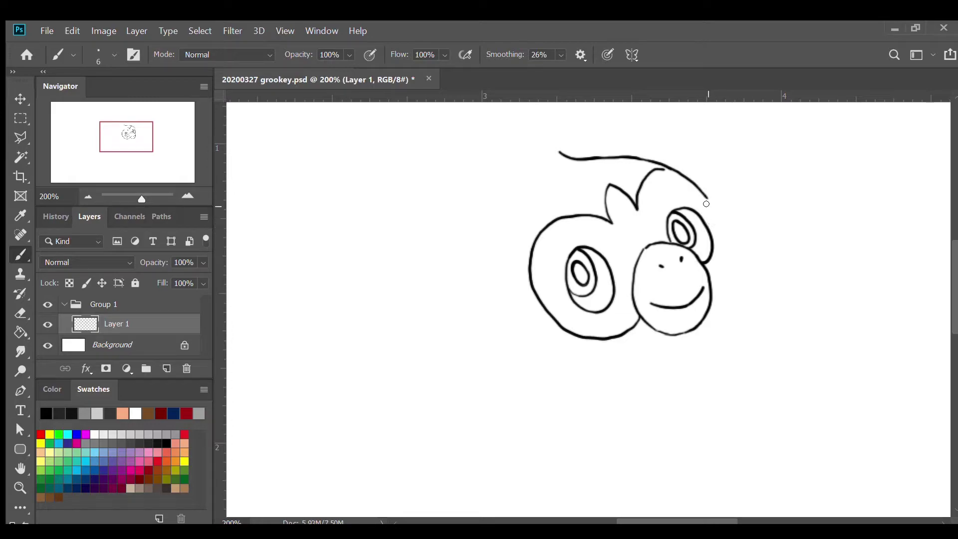
mouse_move(707, 200)
left_mouse_down()
mouse_move(726, 269)
mouse_move(715, 312)
mouse_move(692, 349)
mouse_move(646, 378)
left_mouse_up()
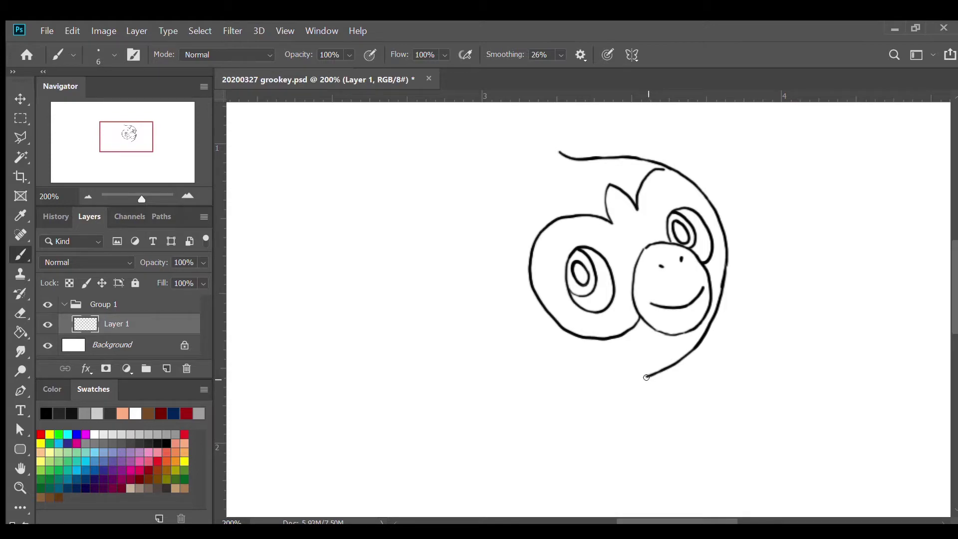
- Draw the outstretched arm extending from below the chin, ending in a hand with jagged fingers
left_click_drag(647, 378, 648, 389)
left_click_drag(647, 388, 758, 381)
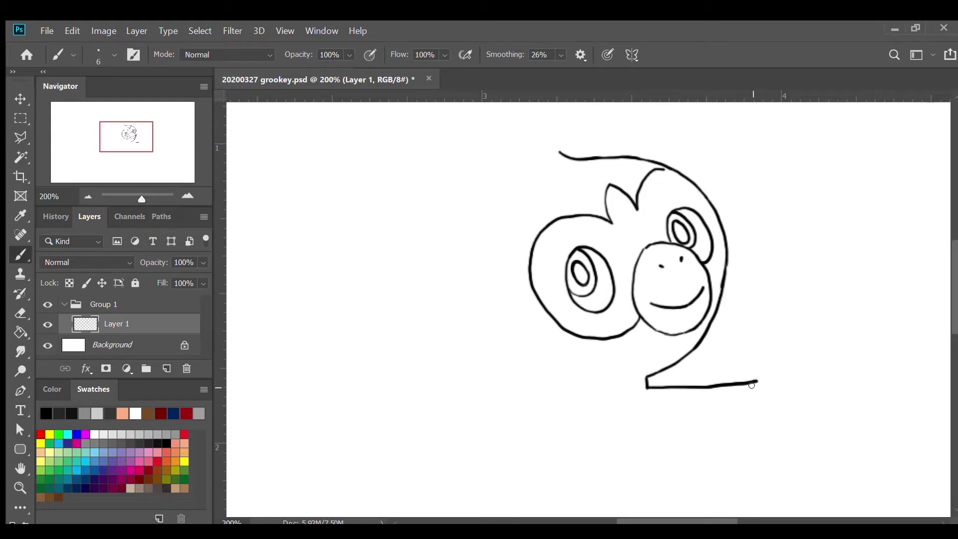
mouse_move(751, 387)
left_mouse_down()
mouse_move(762, 375)
mouse_move(767, 389)
left_mouse_up()
mouse_move(767, 380)
left_mouse_down()
mouse_move(790, 378)
mouse_move(796, 388)
mouse_move(788, 403)
mouse_move(802, 407)
mouse_move(789, 416)
mouse_move(801, 417)
mouse_move(783, 430)
left_mouse_up()
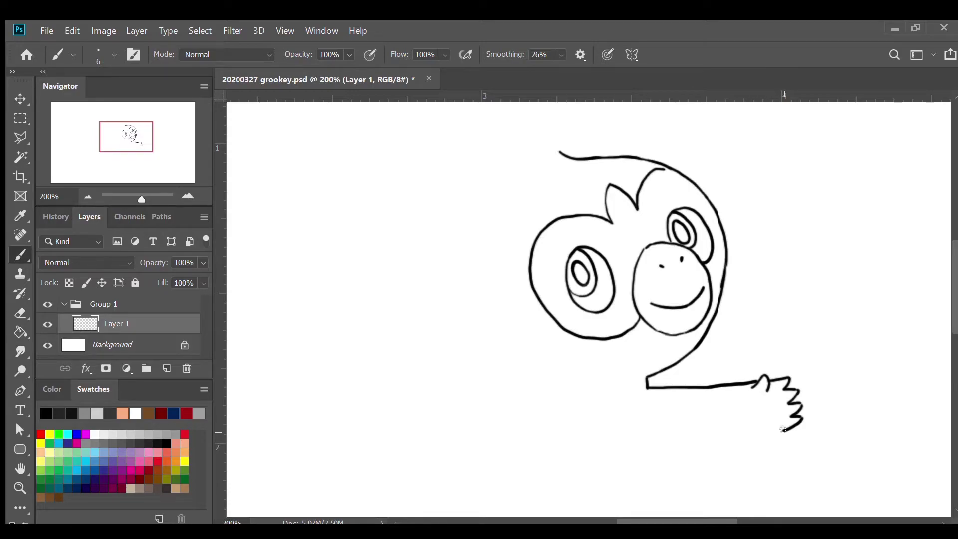
mouse_move(784, 430)
left_mouse_down()
mouse_move(700, 450)
mouse_move(637, 447)
left_mouse_up()
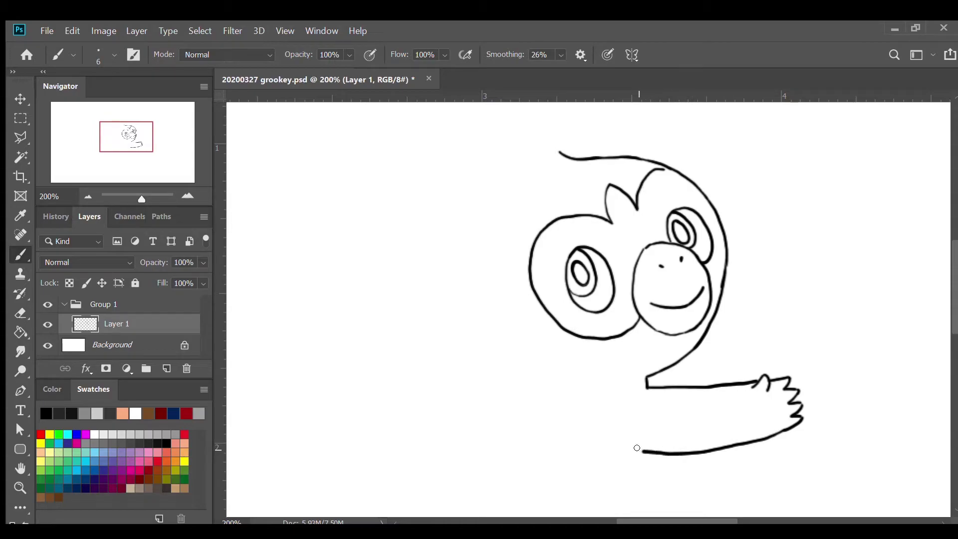
- Close the face mask beside the far eye and draw the far ear behind the head with a short inner line
scroll(664, 489, "down", 2)
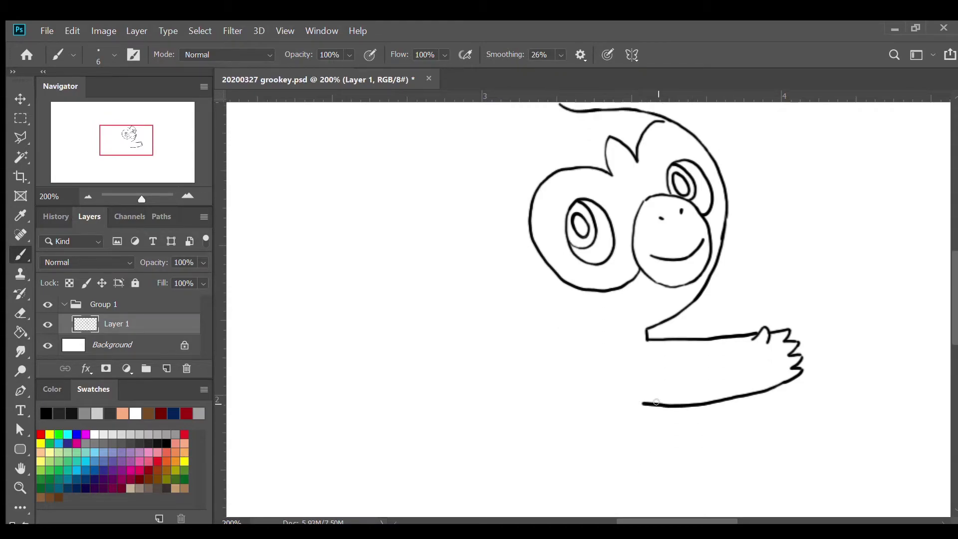
scroll(649, 399, "up", 5)
scroll(651, 403, "up", 2)
scroll(650, 405, "down", 2)
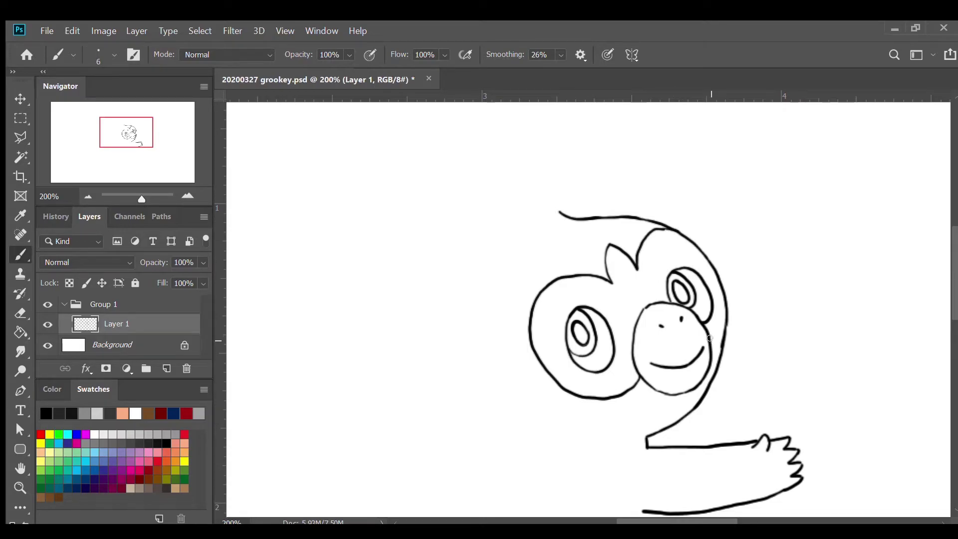
left_click_drag(709, 338, 726, 321)
mouse_move(668, 227)
left_mouse_down()
mouse_move(691, 209)
mouse_move(710, 227)
mouse_move(728, 276)
mouse_move(721, 301)
left_mouse_up()
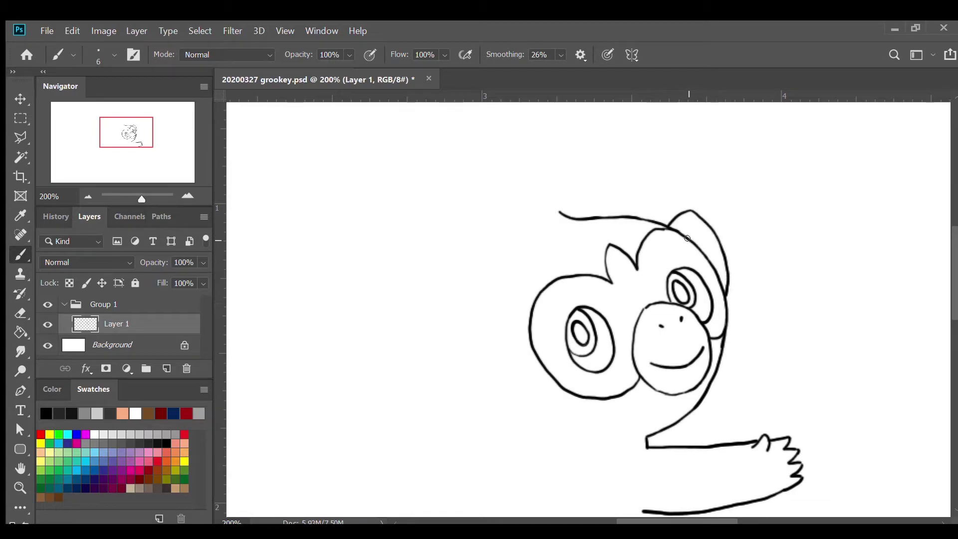
left_click_drag(688, 238, 689, 225)
scroll(686, 225, "up", 2)
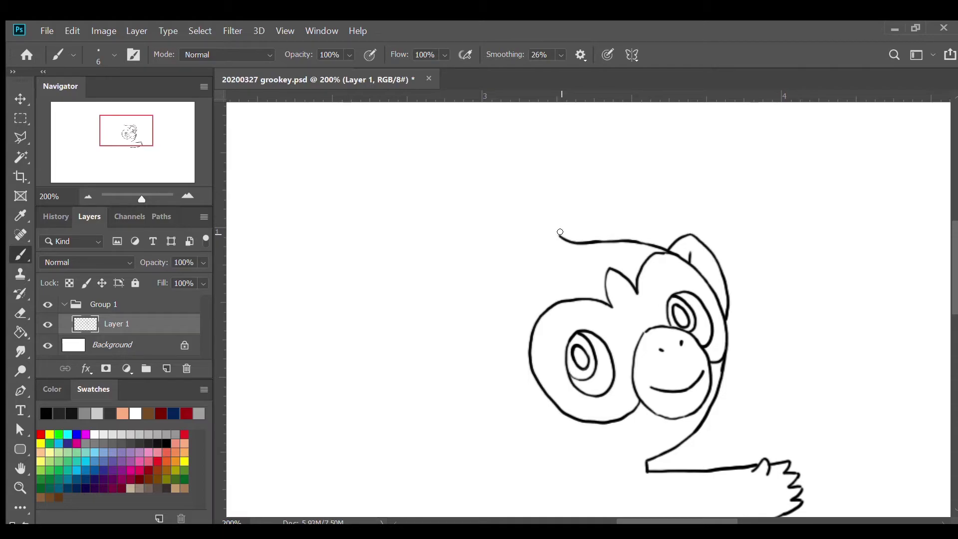
- Draw two pointed leaves on top of the head and the back of the head curving down from them
mouse_move(559, 234)
left_mouse_down()
mouse_move(568, 210)
mouse_move(550, 160)
left_mouse_up()
mouse_move(545, 157)
left_mouse_down()
mouse_move(526, 180)
mouse_move(519, 222)
left_mouse_up()
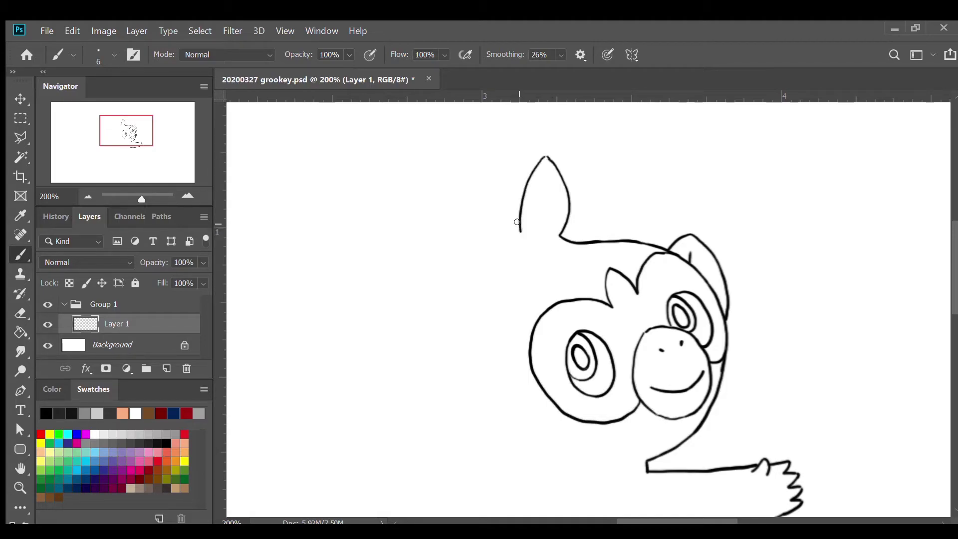
mouse_move(519, 230)
left_mouse_down()
mouse_move(470, 214)
mouse_move(423, 219)
mouse_move(443, 247)
mouse_move(513, 268)
left_mouse_up()
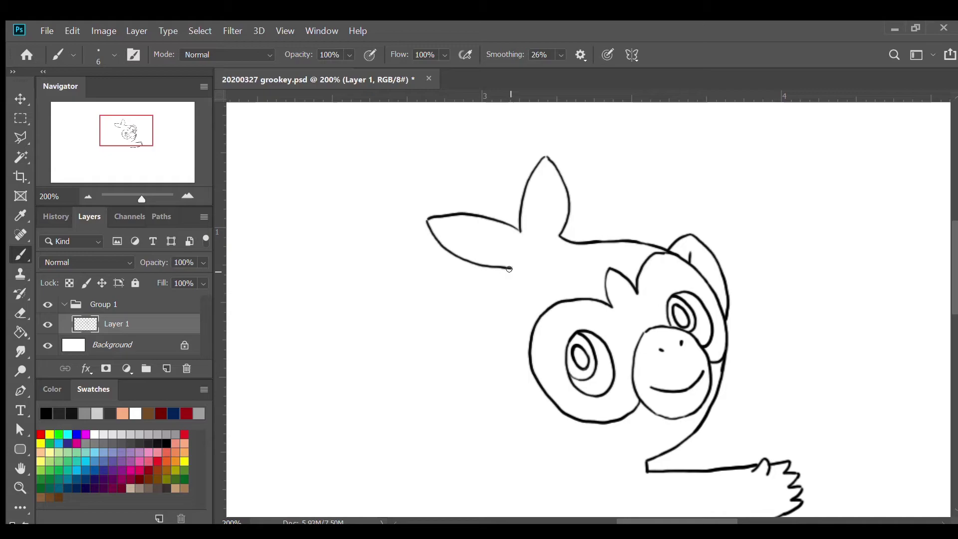
left_click_drag(509, 268, 489, 293)
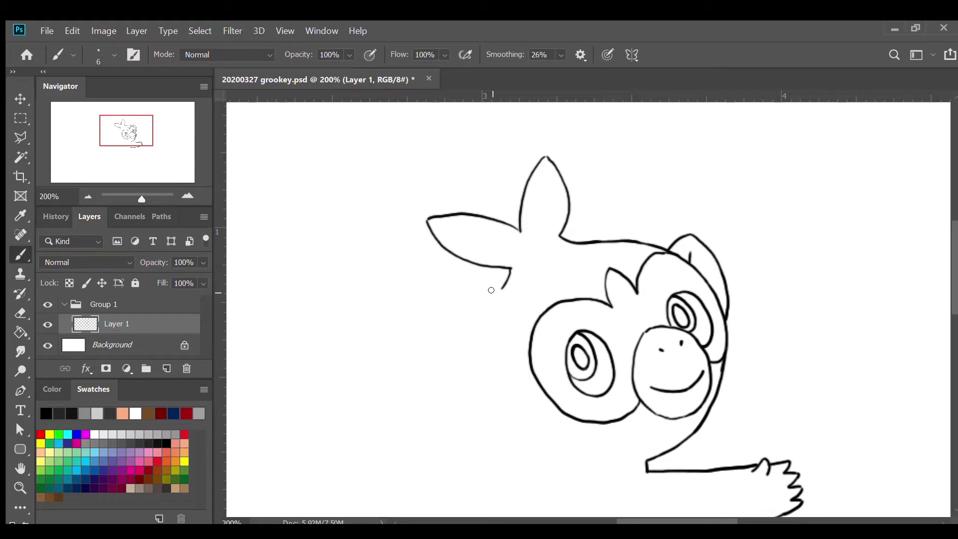
mouse_move(503, 285)
left_mouse_down()
mouse_move(466, 326)
mouse_move(453, 375)
left_mouse_up()
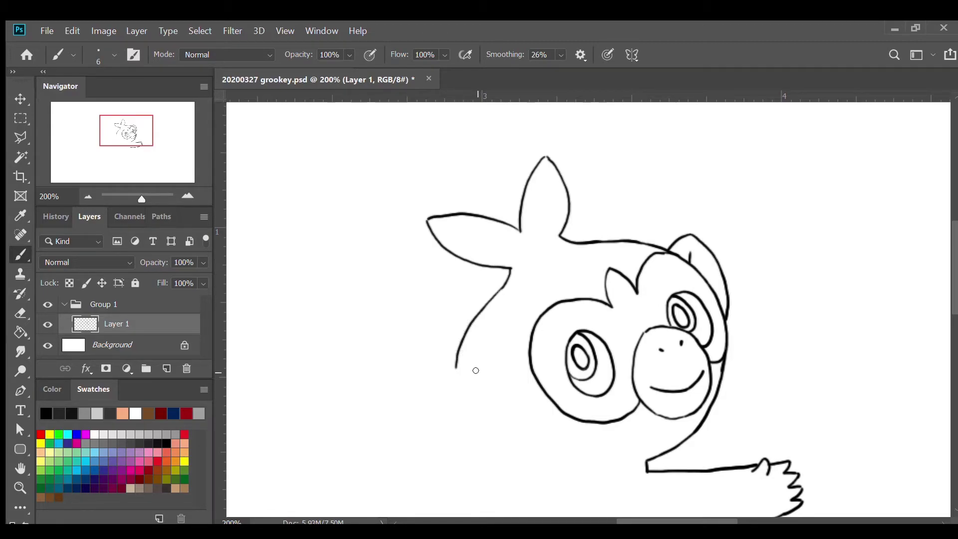
- Draw the large pointed near ear at the back of the head with a curved inner fold line
mouse_move(478, 370)
left_mouse_down()
mouse_move(443, 370)
mouse_move(408, 386)
mouse_move(442, 430)
mouse_move(492, 448)
mouse_move(508, 444)
left_mouse_up()
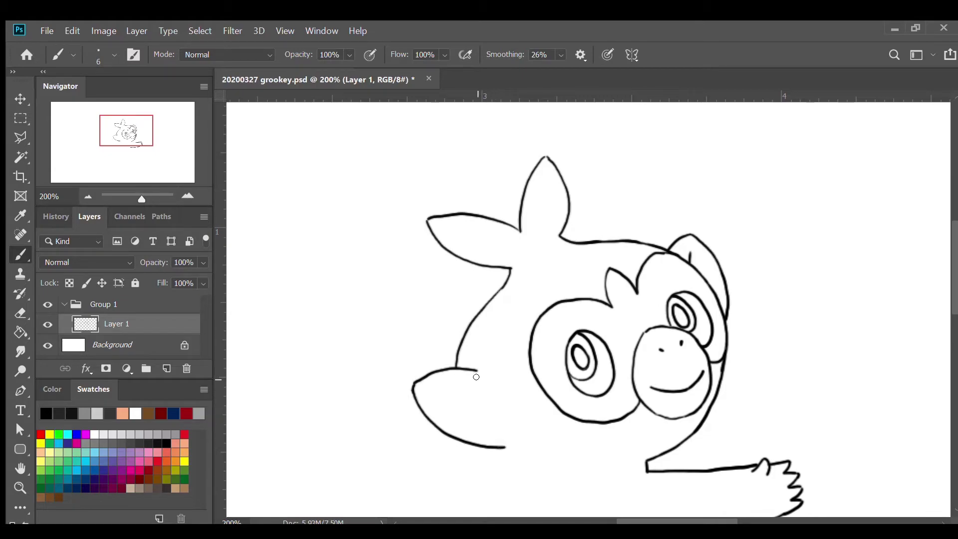
mouse_move(475, 370)
left_mouse_down()
mouse_move(510, 432)
mouse_move(507, 449)
mouse_move(497, 447)
left_mouse_up()
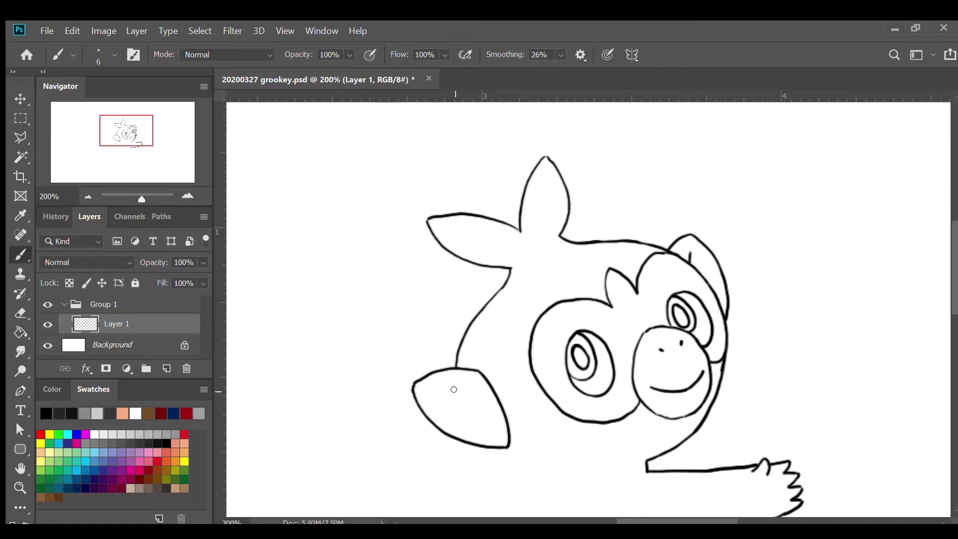
left_click_drag(443, 385, 484, 393)
- Draw the jaw line below the near ear, the rounded back and the chest line running down from the outstretched arm
scroll(467, 342, "down", 3)
scroll(469, 341, "down", 2)
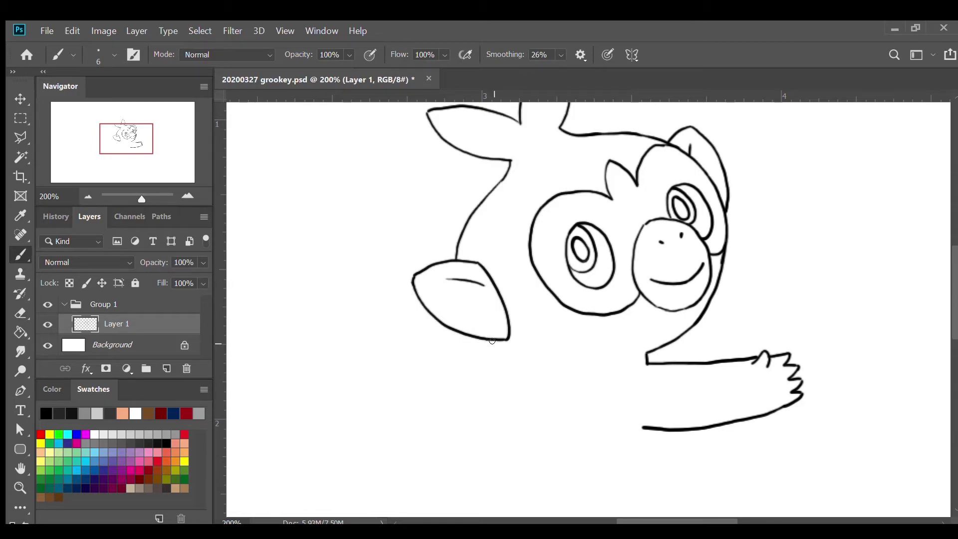
left_click_drag(492, 342, 552, 371)
scroll(569, 367, "down", 5)
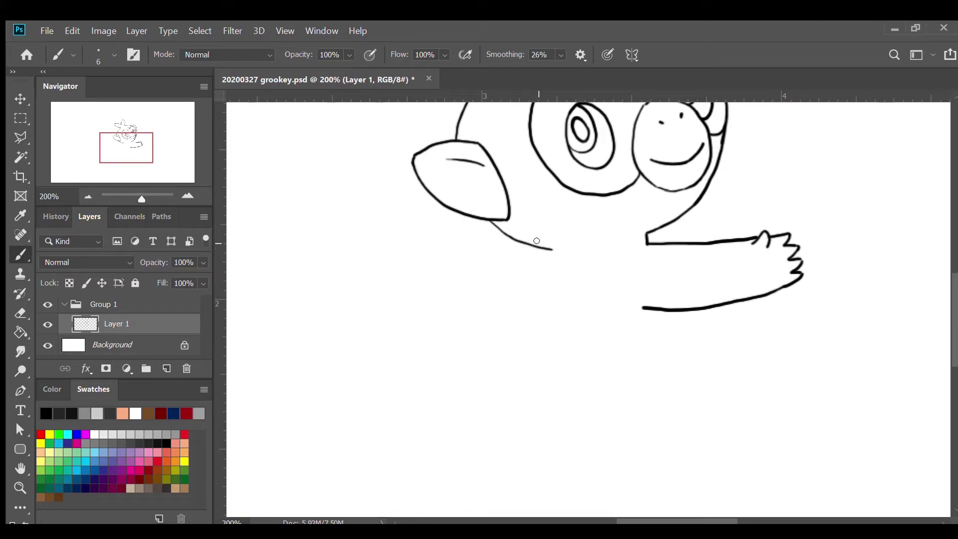
mouse_move(535, 245)
left_mouse_down()
mouse_move(462, 298)
mouse_move(440, 327)
mouse_move(439, 374)
mouse_move(472, 418)
left_mouse_up()
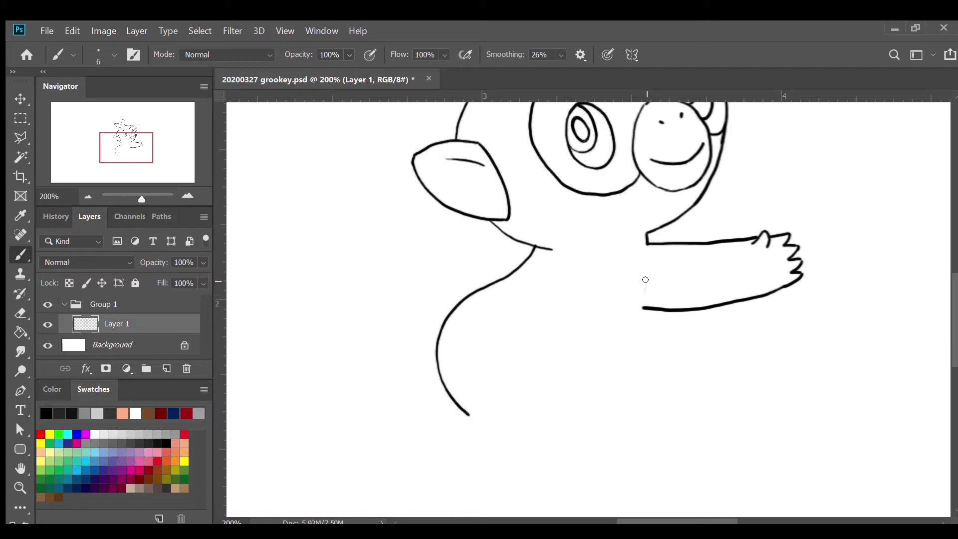
mouse_move(647, 277)
left_mouse_down()
mouse_move(624, 355)
mouse_move(597, 399)
left_mouse_up()
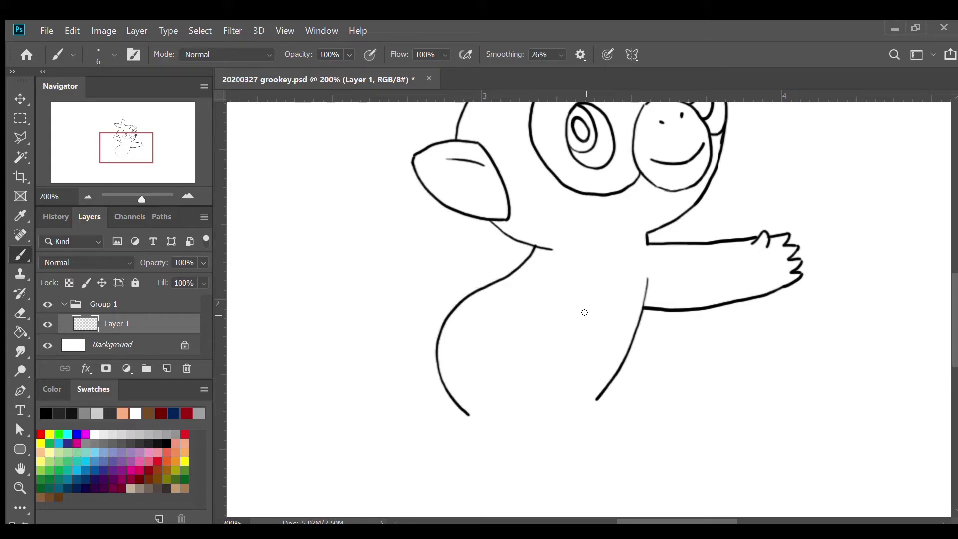
- Draw the lowered front arm with its fingered hand, and add the thigh and belly lines beside it
left_click_drag(584, 310, 591, 433)
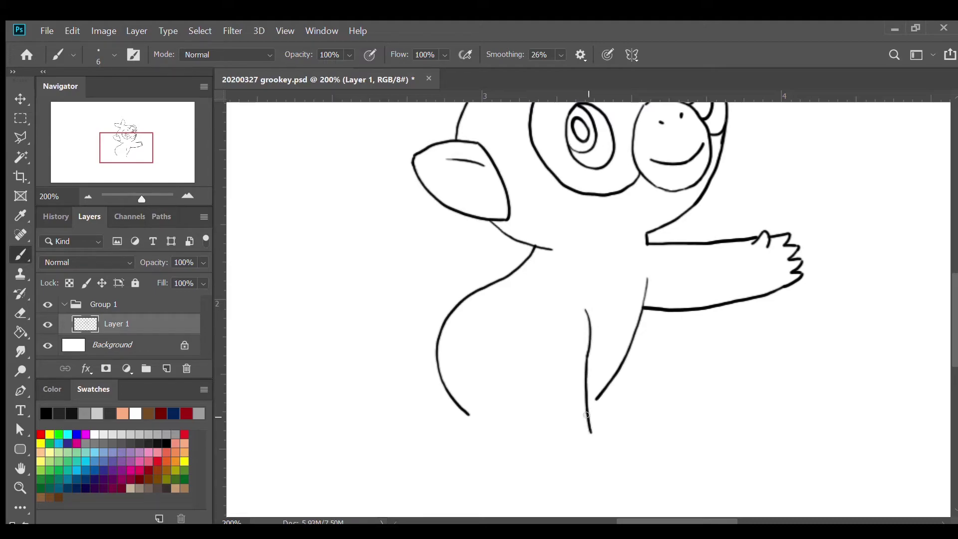
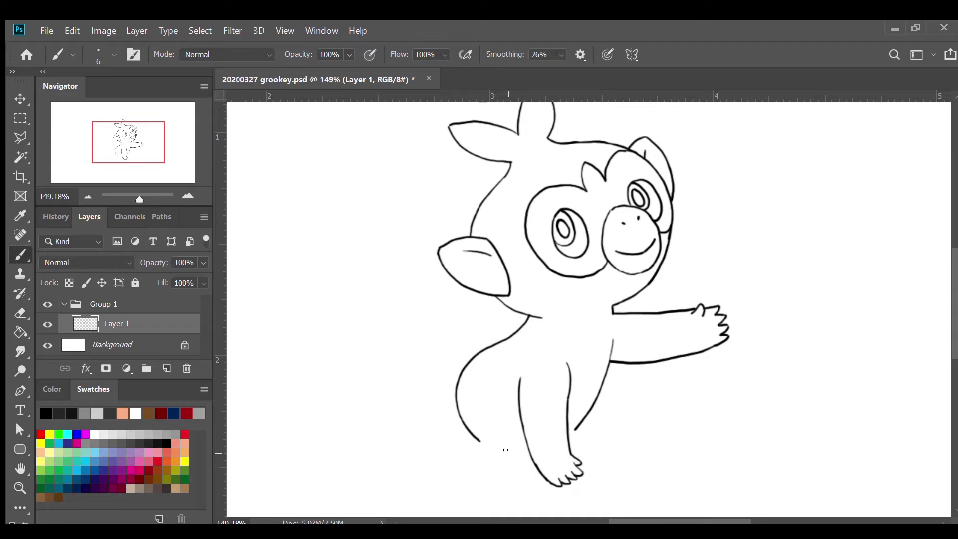
mouse_move(498, 449)
left_mouse_down()
mouse_move(517, 451)
mouse_move(523, 439)
left_mouse_up()
left_click_drag(517, 397, 510, 392)
left_click_drag(571, 430, 568, 437)
- Draw the far hind leg and both toed feet, and add a curled tail at the lower back
mouse_move(598, 391)
left_mouse_down()
mouse_move(612, 428)
mouse_move(573, 442)
left_mouse_up()
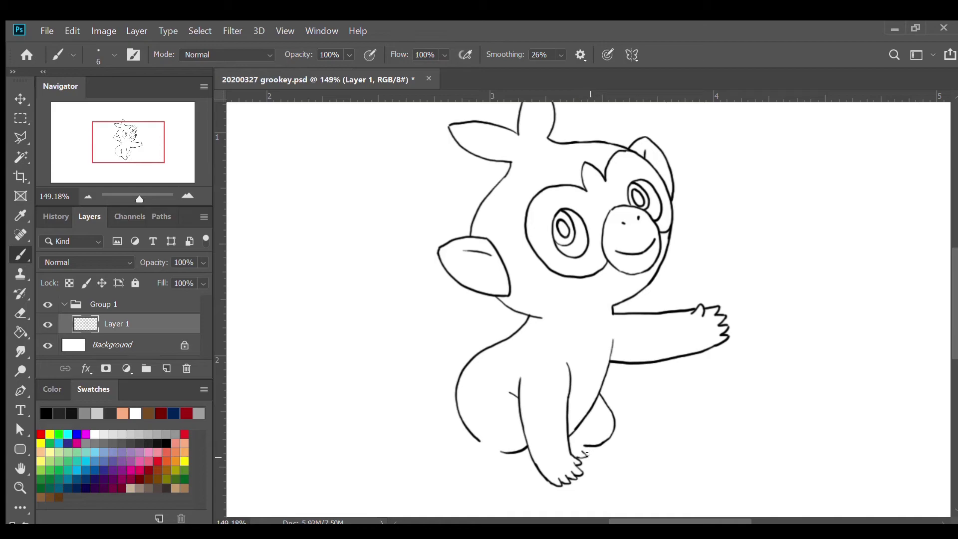
left_click_drag(587, 454, 607, 454)
mouse_move(472, 435)
left_mouse_down()
mouse_move(477, 459)
mouse_move(502, 464)
left_mouse_up()
mouse_move(498, 456)
left_mouse_down()
mouse_move(527, 460)
mouse_move(521, 447)
mouse_move(481, 450)
mouse_move(479, 458)
mouse_move(473, 425)
left_mouse_up()
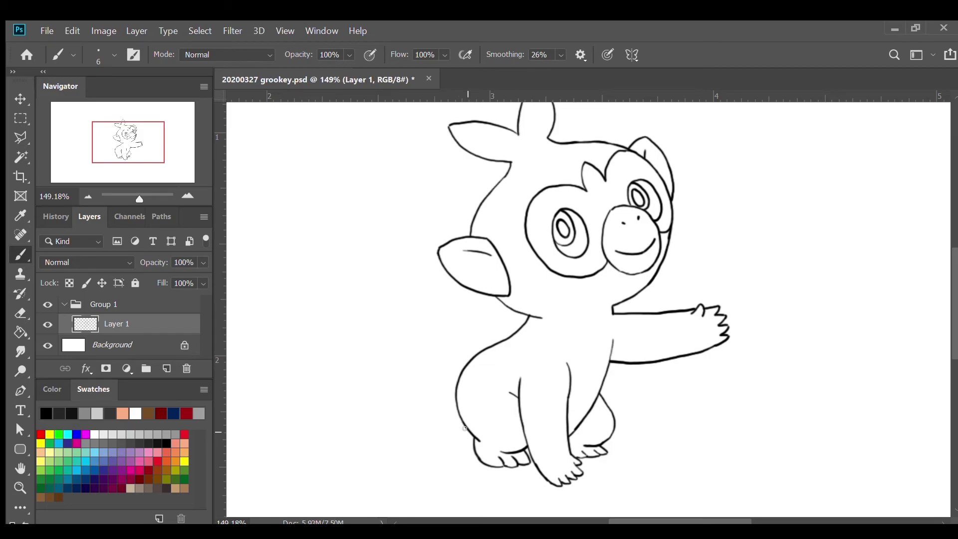
mouse_move(465, 430)
left_mouse_down()
mouse_move(440, 442)
mouse_move(395, 428)
mouse_move(374, 392)
mouse_move(375, 369)
mouse_move(387, 353)
mouse_move(421, 344)
mouse_move(425, 361)
mouse_move(406, 383)
mouse_move(408, 404)
mouse_move(433, 420)
mouse_move(456, 413)
left_mouse_up()
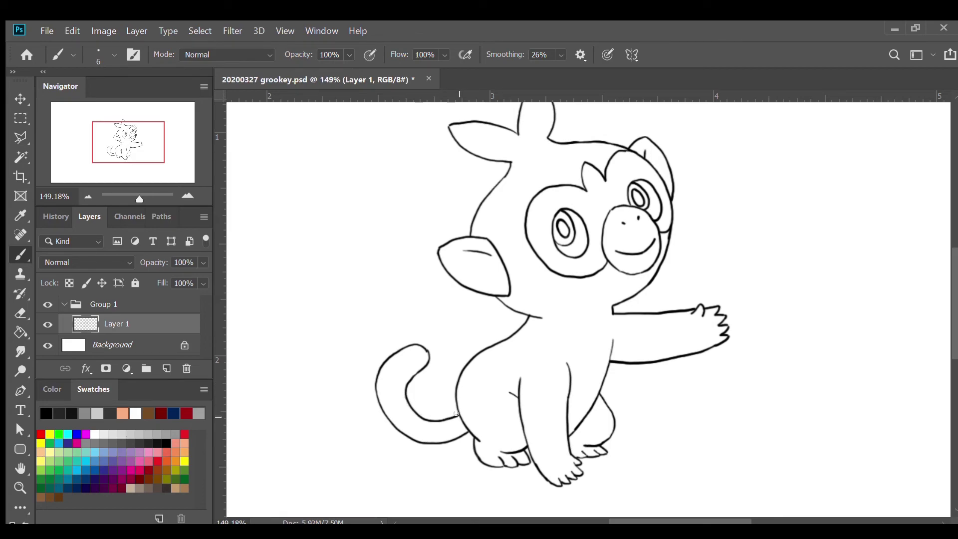
- Draw a round-ended stick poking out on both sides of the leaf tuft, and add a centre vein to each leaf
scroll(458, 371, "up", 2)
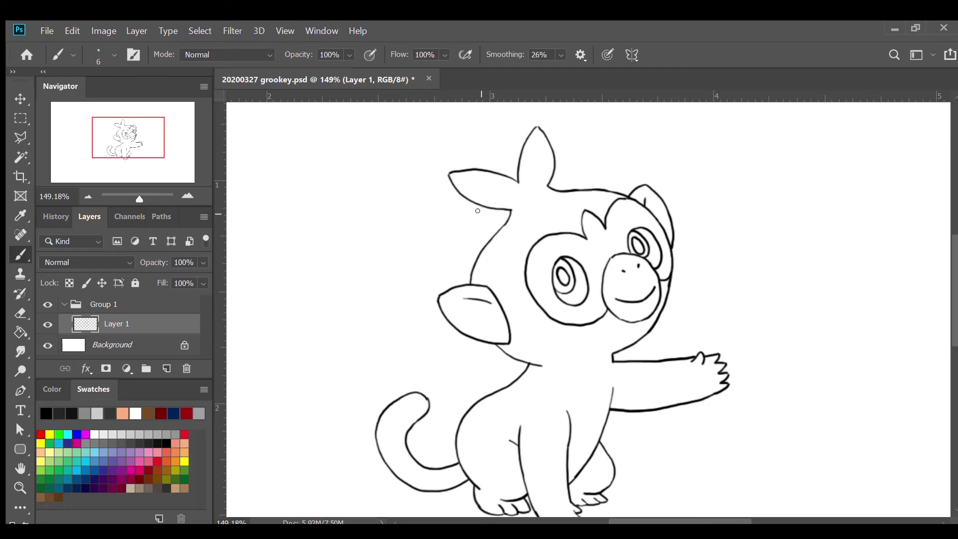
mouse_move(483, 205)
left_mouse_down()
mouse_move(447, 230)
mouse_move(448, 245)
mouse_move(461, 249)
left_mouse_up()
left_click_drag(461, 249, 507, 209)
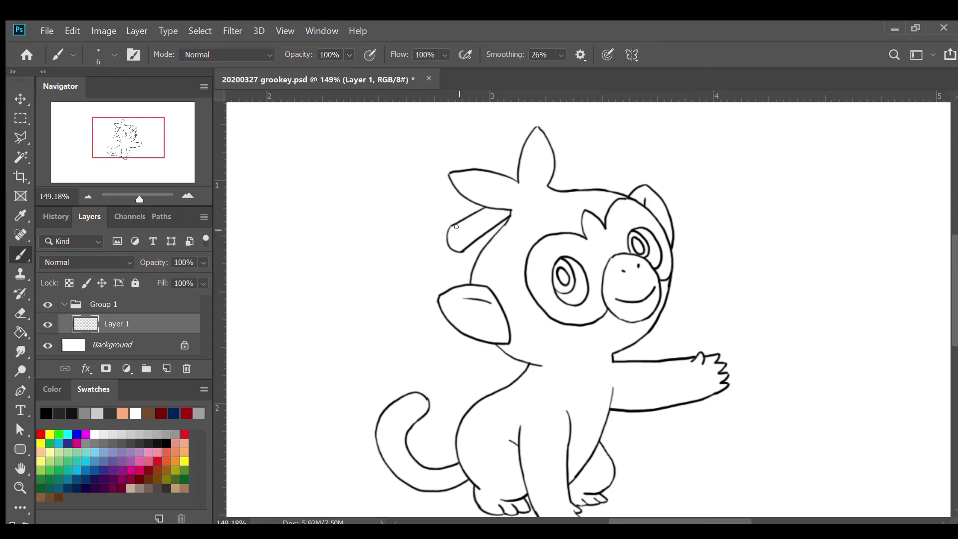
left_click_drag(454, 226, 458, 242)
mouse_move(553, 173)
left_mouse_down()
mouse_move(578, 159)
mouse_move(575, 175)
mouse_move(579, 167)
left_mouse_up()
left_click_drag(484, 185, 528, 198)
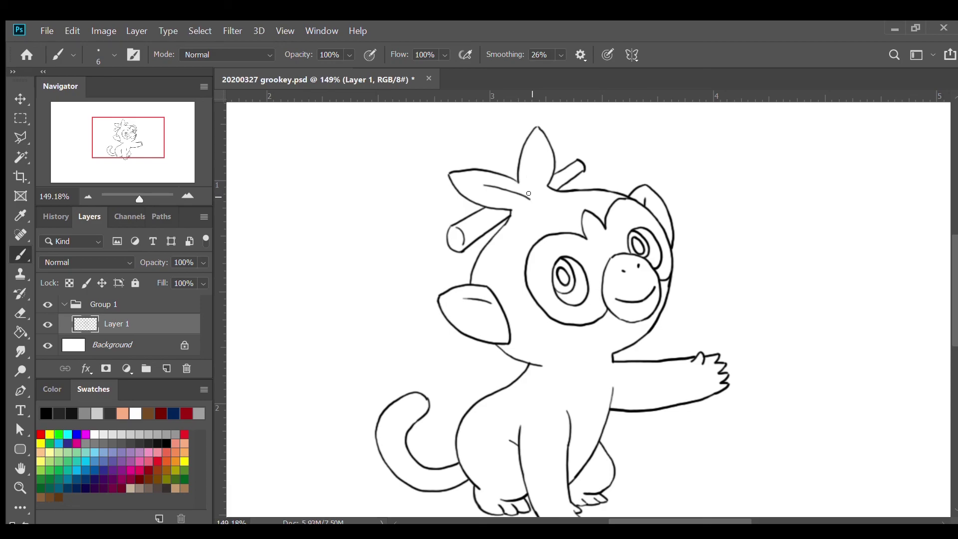
left_click_drag(529, 199, 535, 150)
- Color the head, leaves, body, hind legs and upper arms bright green, leaving the face mask, ears, tail and hands unpainted
scroll(699, 349, "down", 1)
scroll(691, 338, "down", 1)
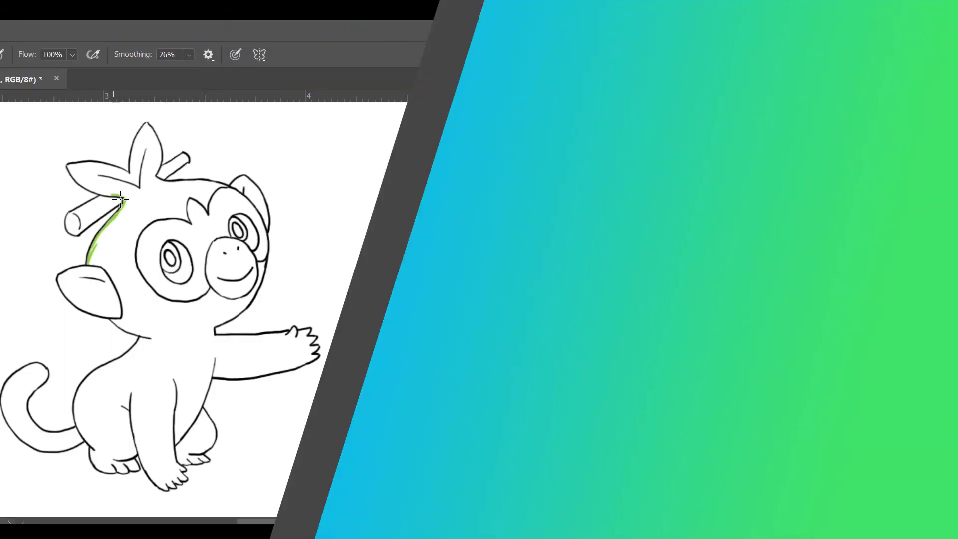
mouse_move(120, 198)
left_mouse_down()
mouse_move(225, 220)
mouse_move(100, 330)
mouse_move(214, 439)
mouse_move(254, 349)
left_mouse_up()
left_click(82, 412)
mouse_move(82, 411)
left_mouse_down()
mouse_move(131, 460)
mouse_move(256, 367)
left_mouse_up()
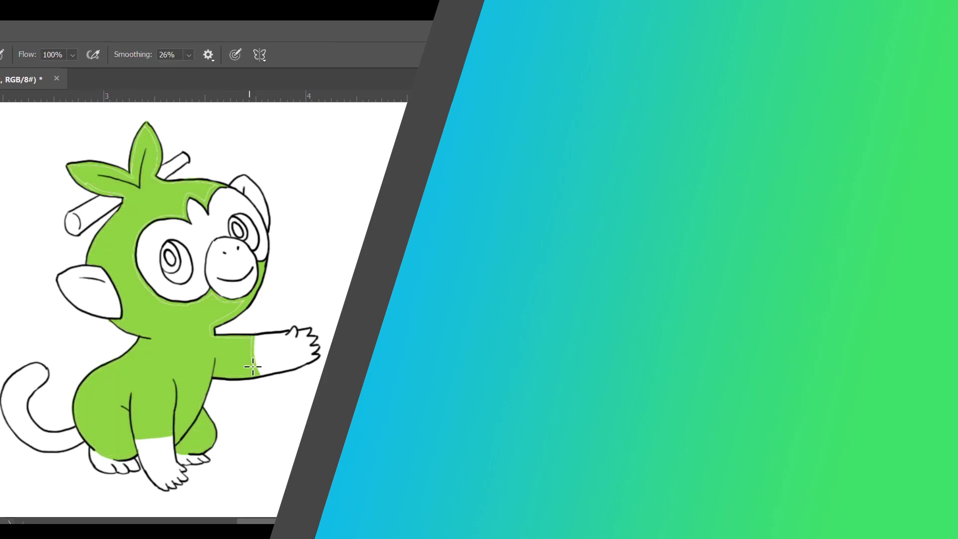
mouse_move(133, 259)
left_mouse_down()
mouse_move(145, 137)
mouse_move(78, 173)
left_mouse_up()
- Outline the muzzle, hands and feet in orange and fill them with the same color
left_click_drag(235, 239, 232, 239)
mouse_move(262, 374)
left_mouse_down()
mouse_move(296, 332)
mouse_move(314, 362)
left_mouse_up()
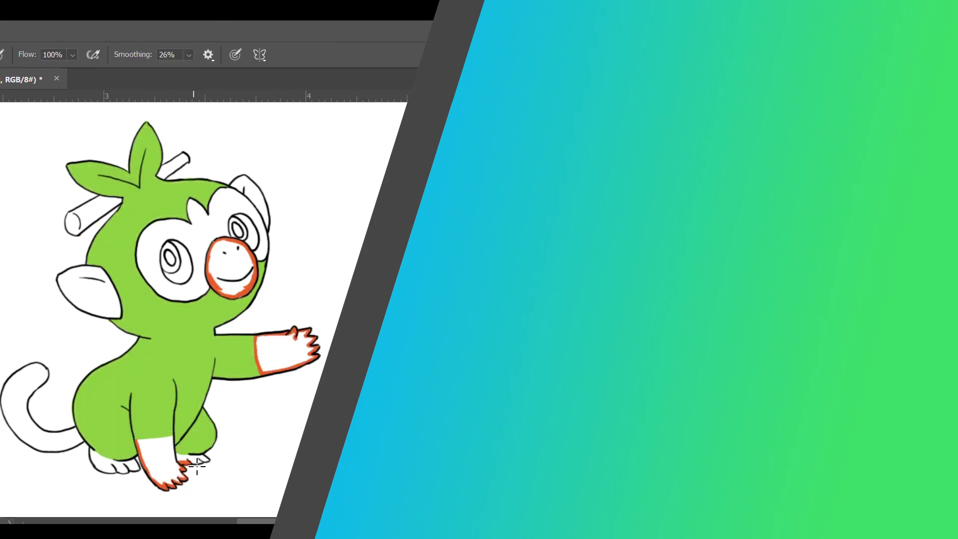
left_click_drag(140, 439, 205, 459)
key("g")
left_click(230, 270)
left_click(285, 352)
left_click(155, 459)
- Outline both ears and the tail in dark brown and fill them with the same color
key("b")
left_click_drag(244, 181, 264, 219)
left_click_drag(98, 306, 62, 279)
left_click_drag(45, 369, 80, 439)
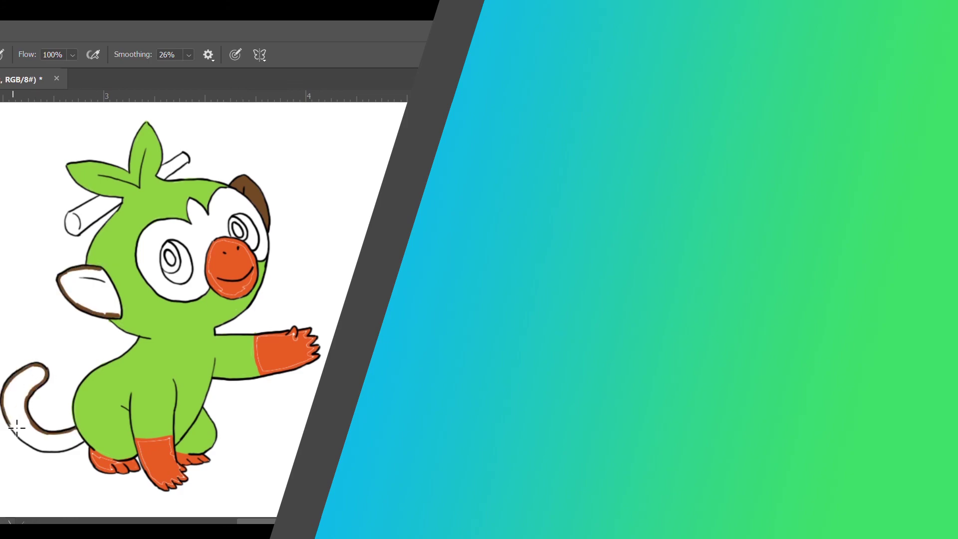
key("g")
left_click(90, 295)
left_click(20, 400)
- Fill the face mask with pale yellow and paint the irises of both eyes dark gray
left_click(164, 215)
left_click(255, 241)
left_click_drag(167, 249, 175, 266)
left_click_drag(234, 222, 242, 237)
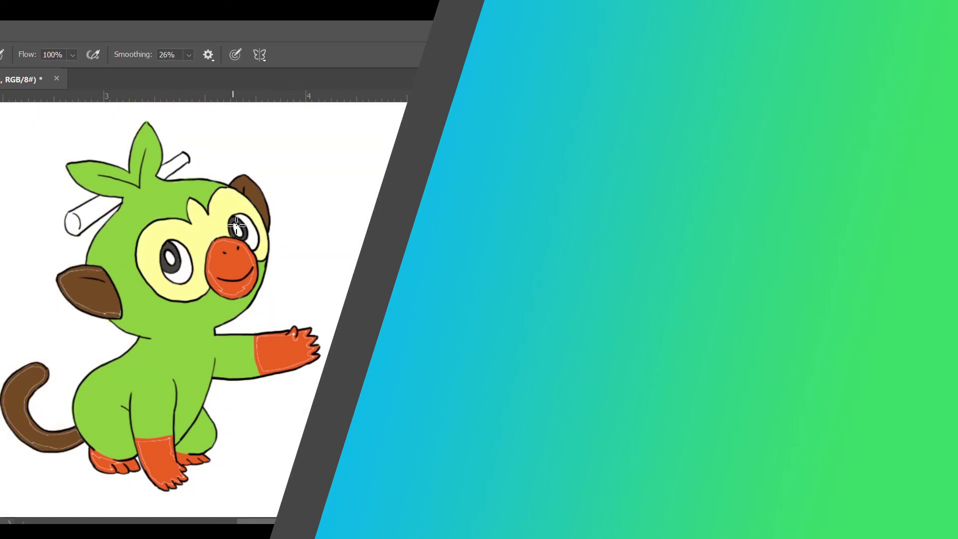
- Paint over the unfilled gaps in the orange and dark brown areas, and color the stick light brown
left_click_drag(219, 284, 255, 249)
left_click_drag(279, 340, 319, 362)
left_click_drag(145, 444, 160, 482)
left_click_drag(15, 439, 115, 472)
left_click_drag(62, 279, 119, 315)
left_click_drag(10, 410, 45, 370)
left_click_drag(78, 225, 117, 202)
left_click_drag(160, 172, 185, 159)
- Paint darker shading along the undersides of the head, muzzle, arms, body, hind legs and feet
left_click_drag(120, 324, 150, 337)
left_click_drag(257, 294, 204, 342)
left_click_drag(215, 375, 260, 372)
left_click_drag(177, 409, 214, 464)
left_click_drag(90, 447, 135, 459)
left_click_drag(97, 397, 135, 460)
left_click_drag(177, 396, 192, 439)
left_click_drag(257, 244, 219, 295)
left_click_drag(180, 451, 210, 467)
left_click_drag(140, 445, 172, 486)
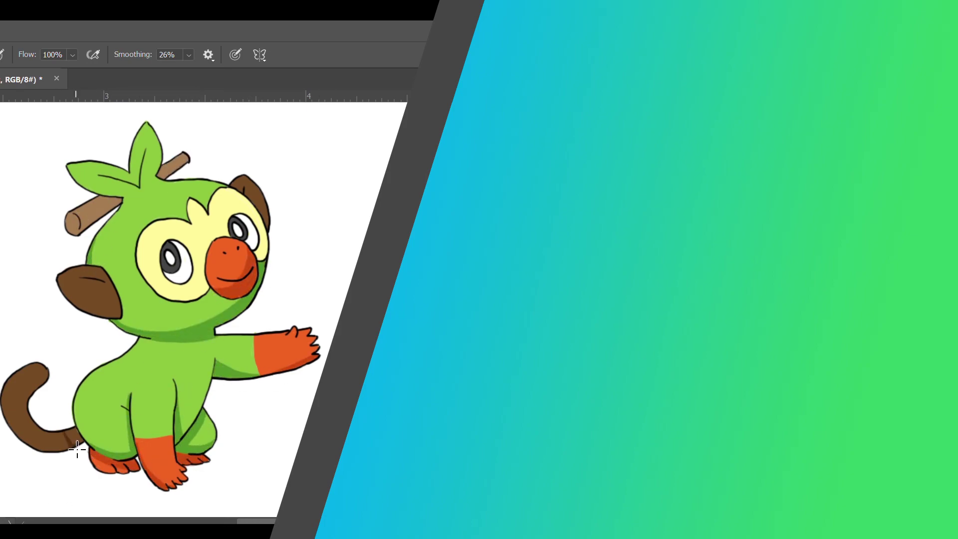